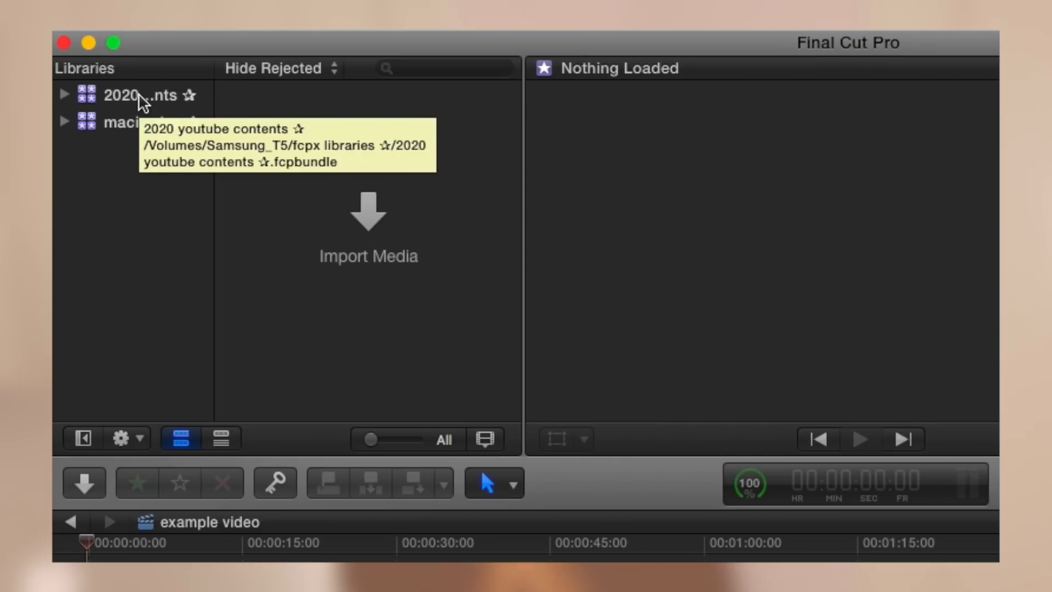
Step: Expand the 2020 youtube contents library and its example event
{"action": "left_click", "coordinate": [64, 95]}
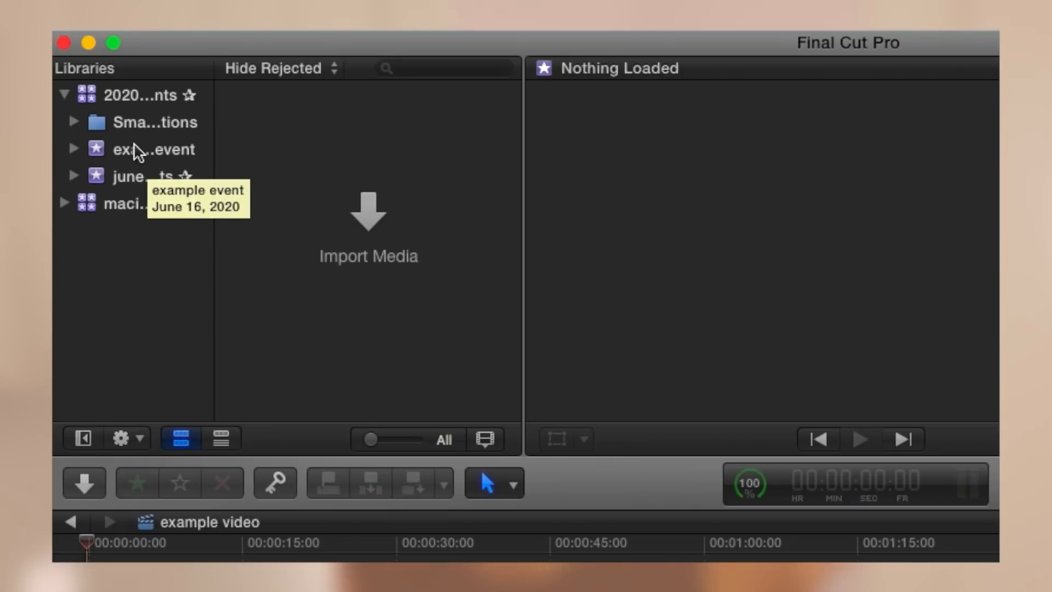
{"action": "left_click", "coordinate": [73, 150]}
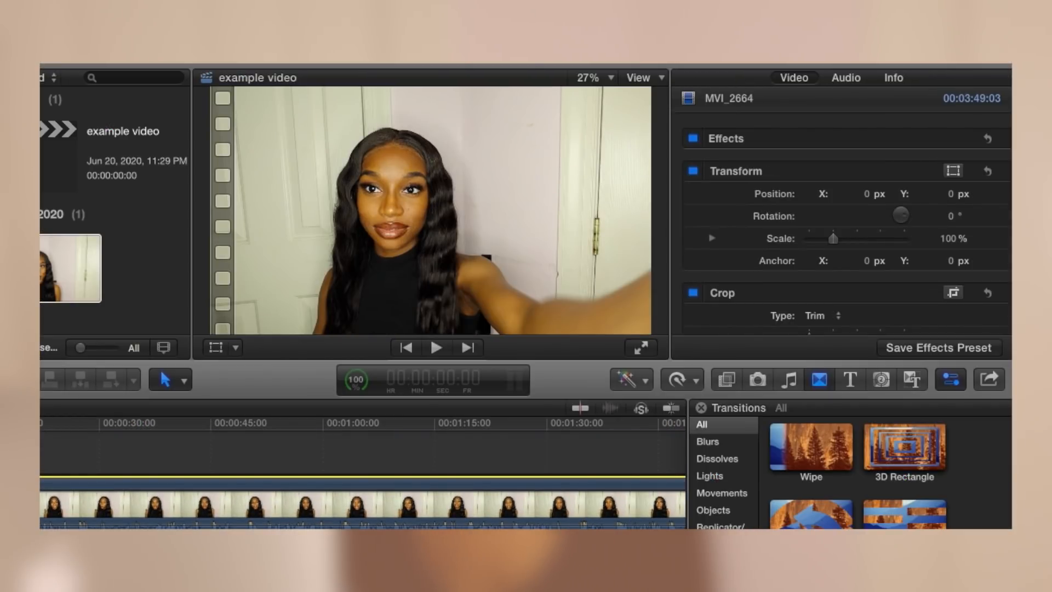
Step: Show the Color Board for the MVI_2664 clip and slightly raise the saturation of its shadows and midtones
{"action": "left_click", "coordinate": [152, 437]}
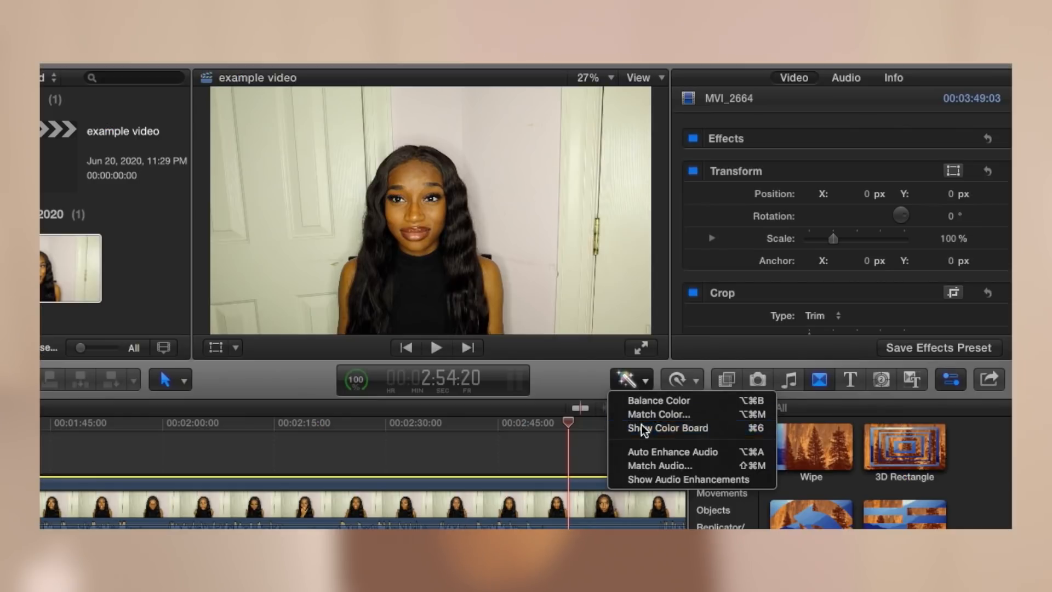
{"action": "left_click", "coordinate": [641, 428]}
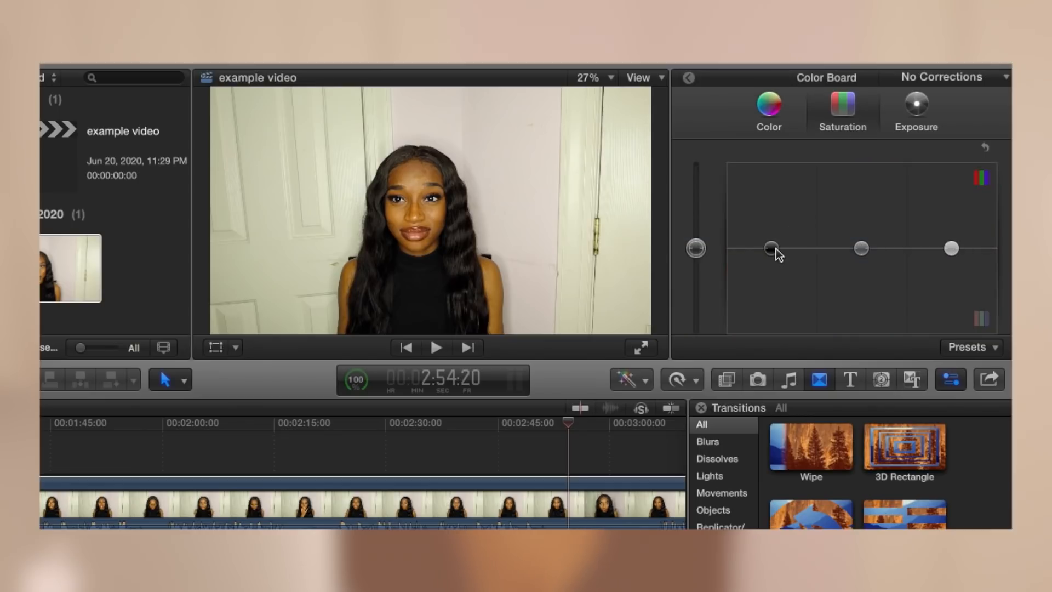
{"action": "left_click_drag", "start_coordinate": [776, 248], "coordinate": [775, 242]}
{"action": "left_click_drag", "start_coordinate": [867, 248], "coordinate": [867, 245]}
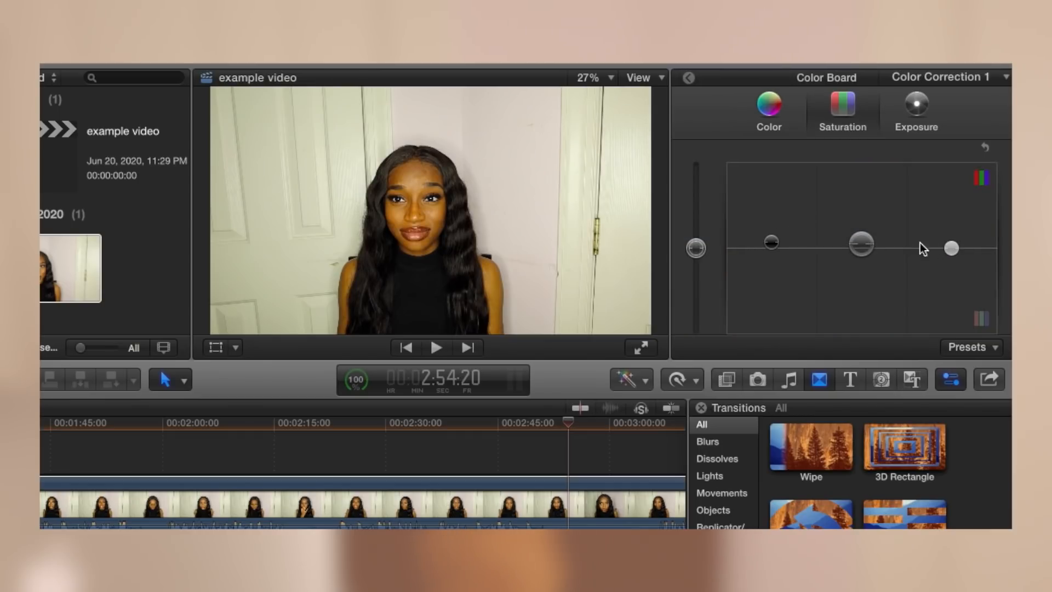
{"action": "left_click", "coordinate": [952, 248]}
Step: Adjust the clip's exposure by slightly lowering the shadows and slightly raising the midtones and highlights
{"action": "left_click", "coordinate": [922, 124]}
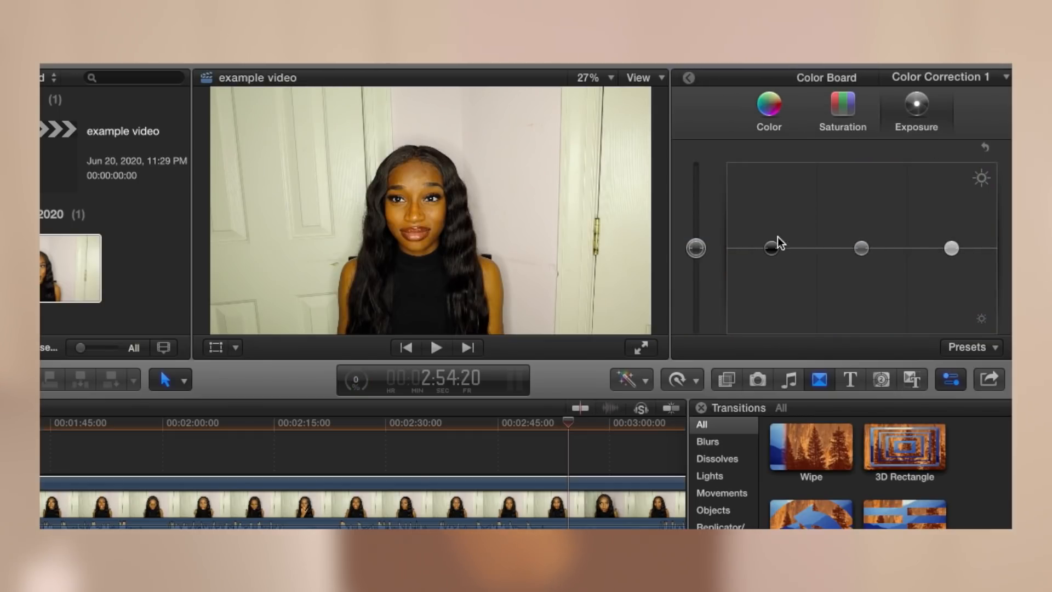
{"action": "left_click_drag", "start_coordinate": [772, 249], "coordinate": [773, 252]}
{"action": "left_click_drag", "start_coordinate": [861, 248], "coordinate": [860, 241]}
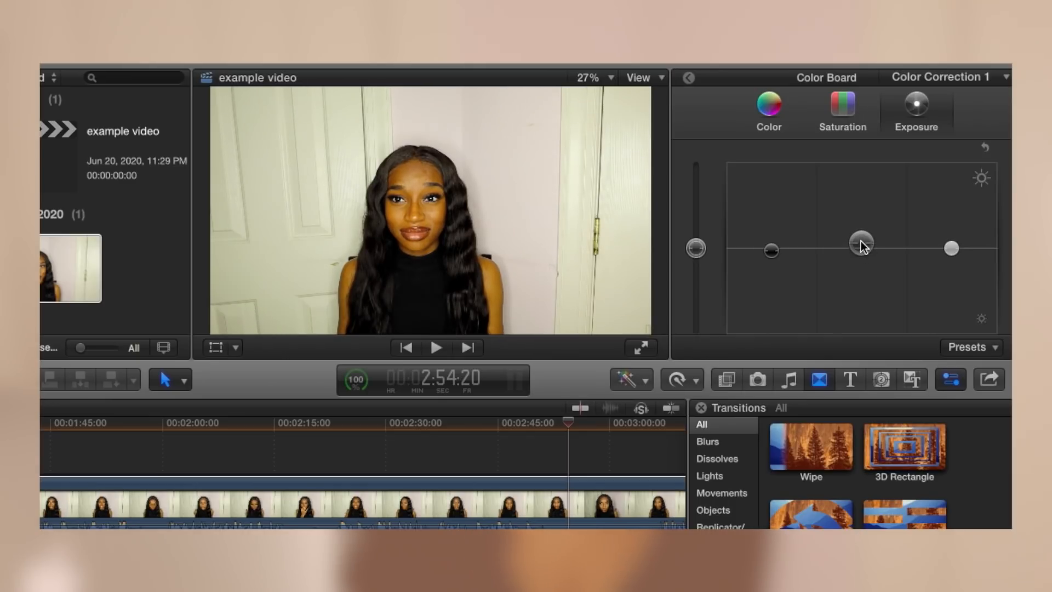
{"action": "left_click_drag", "start_coordinate": [952, 249], "coordinate": [951, 243]}
Step: Shift the midtones' color slightly in the positive direction and return to the clip's video settings
{"action": "left_click", "coordinate": [769, 110]}
{"action": "left_click_drag", "start_coordinate": [870, 246], "coordinate": [861, 239]}
{"action": "left_click", "coordinate": [688, 77]}
Step: Apply a second Color Correction effect to the MVI_2664 clip and add a color mask to it
{"action": "left_click", "coordinate": [724, 381]}
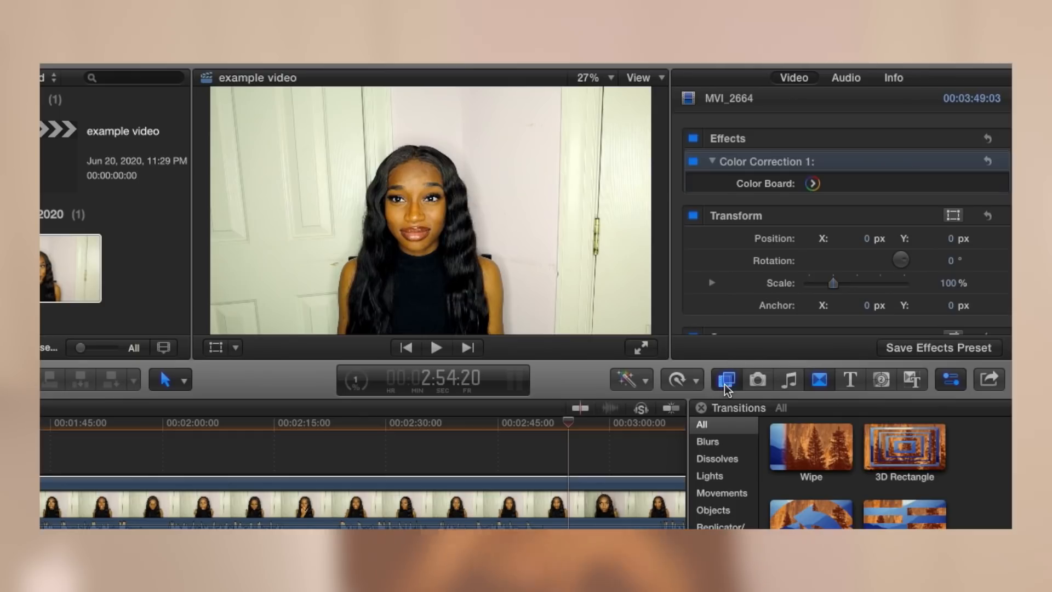
{"action": "left_click_drag", "start_coordinate": [827, 473], "coordinate": [646, 501]}
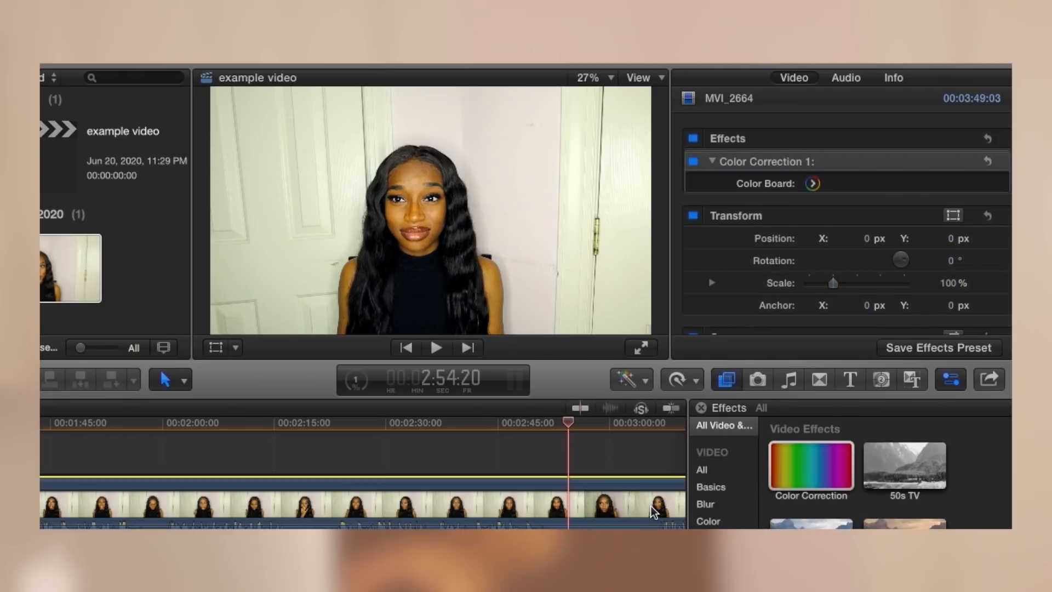
{"action": "left_click", "coordinate": [952, 206]}
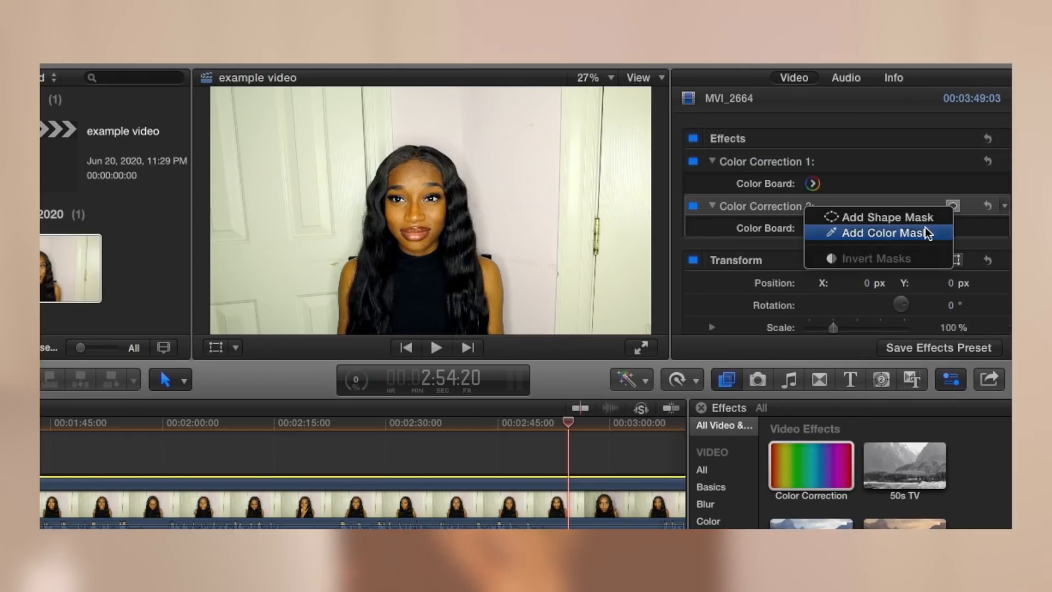
{"action": "left_click", "coordinate": [926, 230]}
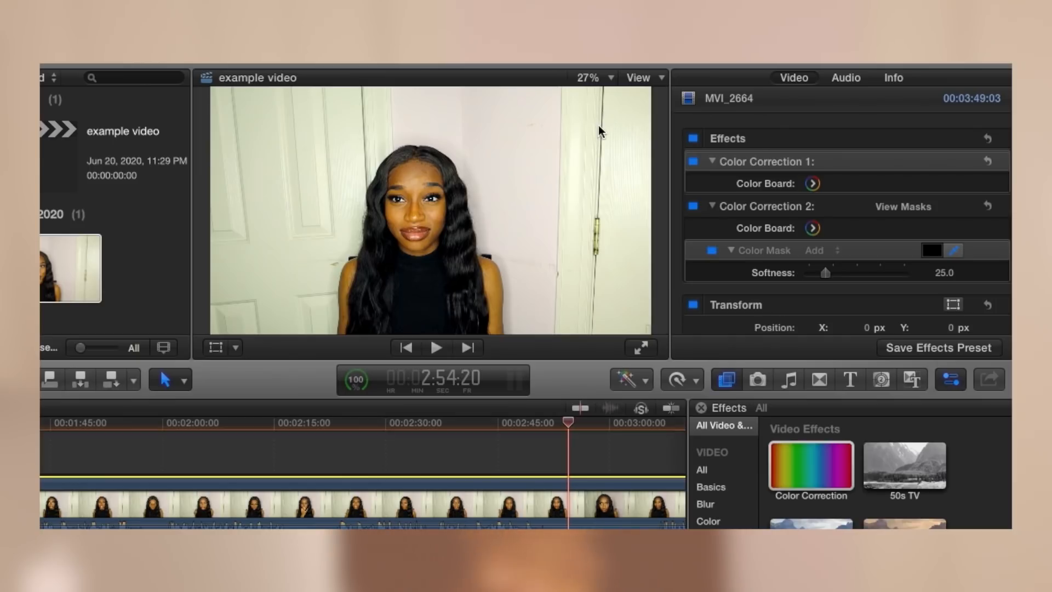
Step: Sample the pale door and wall areas behind the subject for the color mask
{"action": "left_click", "coordinate": [598, 125]}
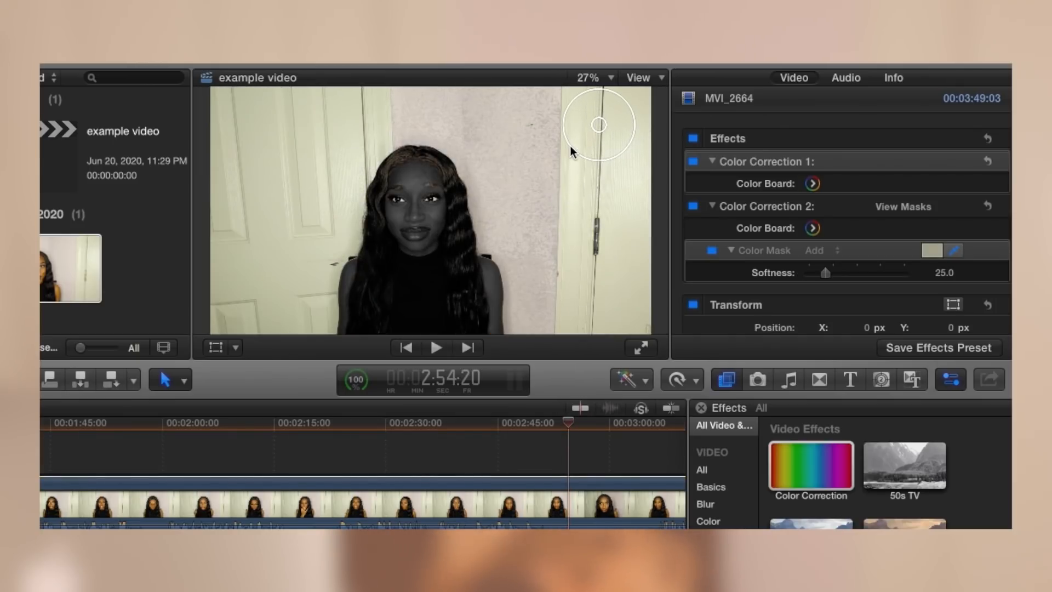
{"action": "left_click_drag", "start_coordinate": [483, 123], "coordinate": [517, 159]}
{"action": "left_click_drag", "start_coordinate": [270, 127], "coordinate": [352, 177]}
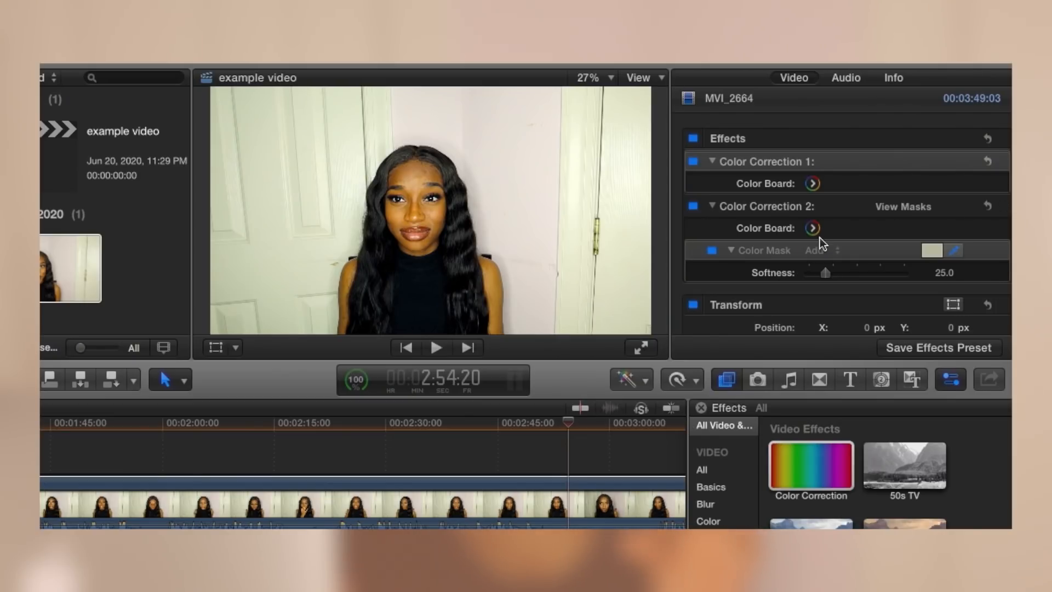
Step: Raise the shadows' exposure inside the mask of Color Correction 2
{"action": "left_click", "coordinate": [812, 228]}
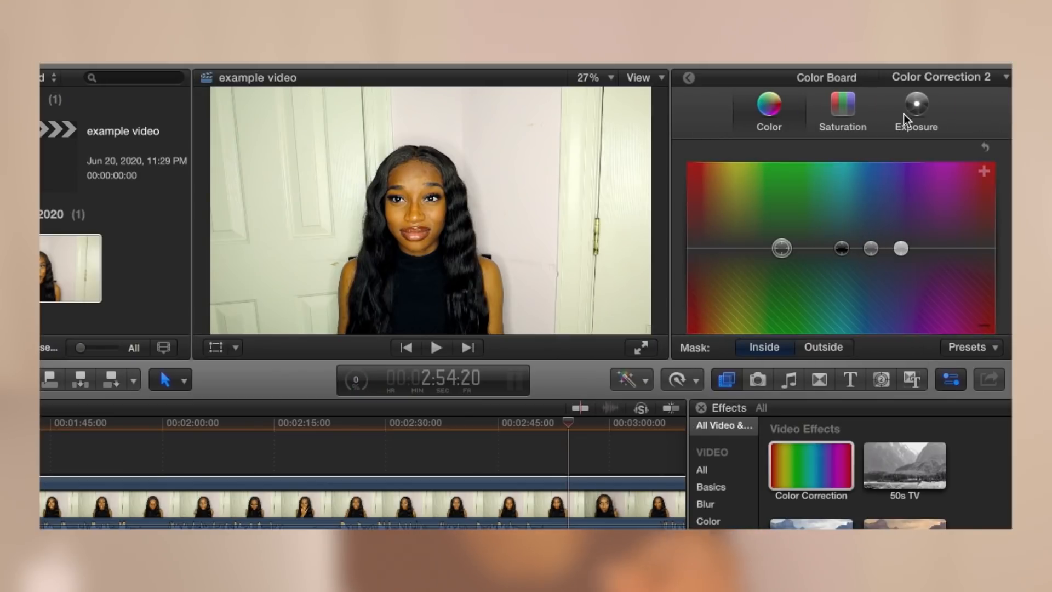
{"action": "left_click", "coordinate": [910, 110]}
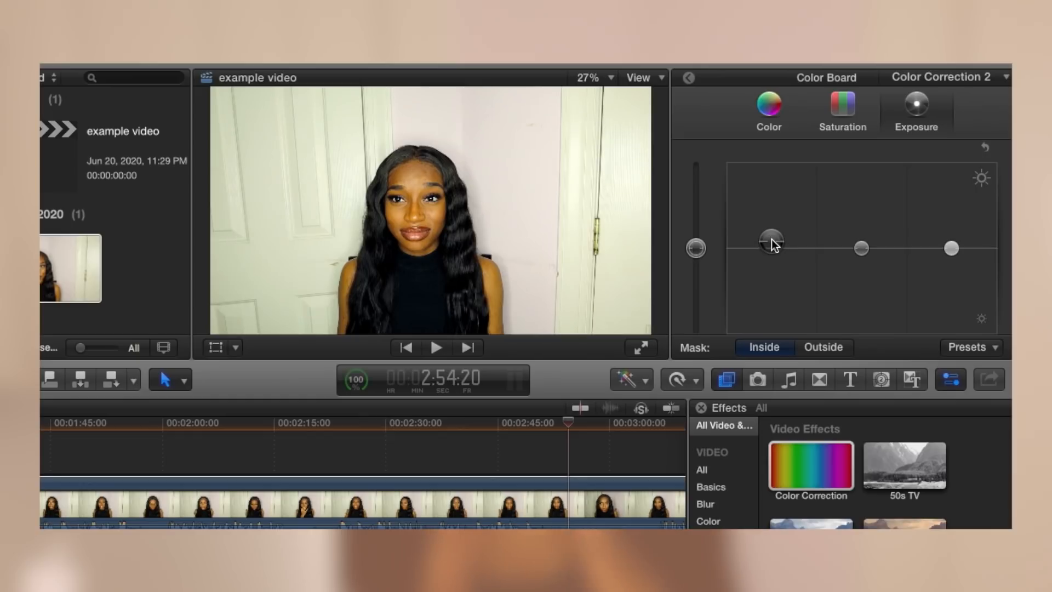
{"action": "left_click_drag", "start_coordinate": [773, 232], "coordinate": [772, 226]}
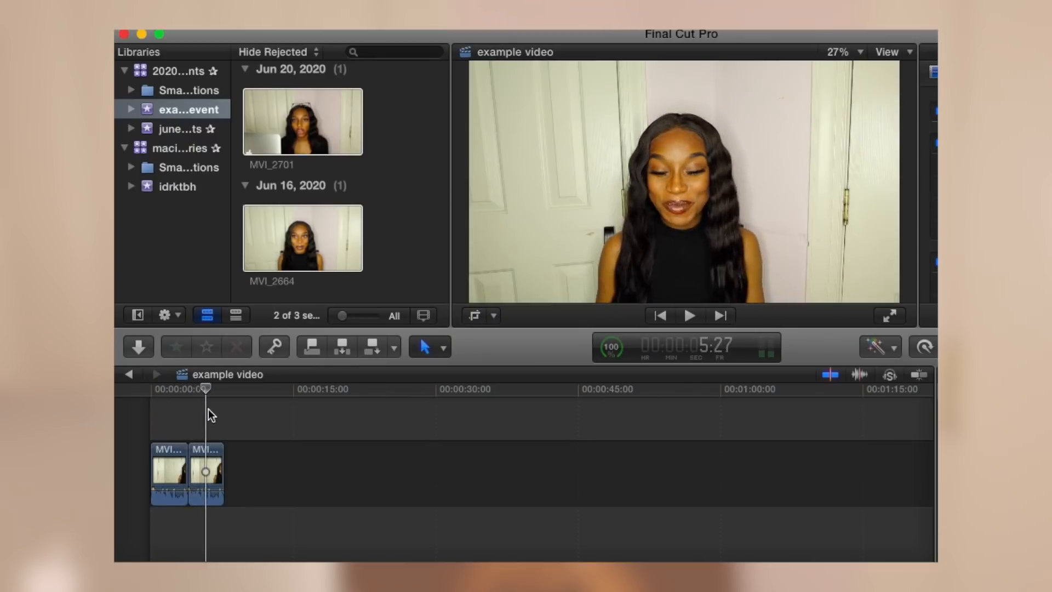
Step: Copy the first clip in the timeline and select the second clip
{"action": "left_click", "coordinate": [166, 453]}
{"action": "key", "text": "cmd+c"}
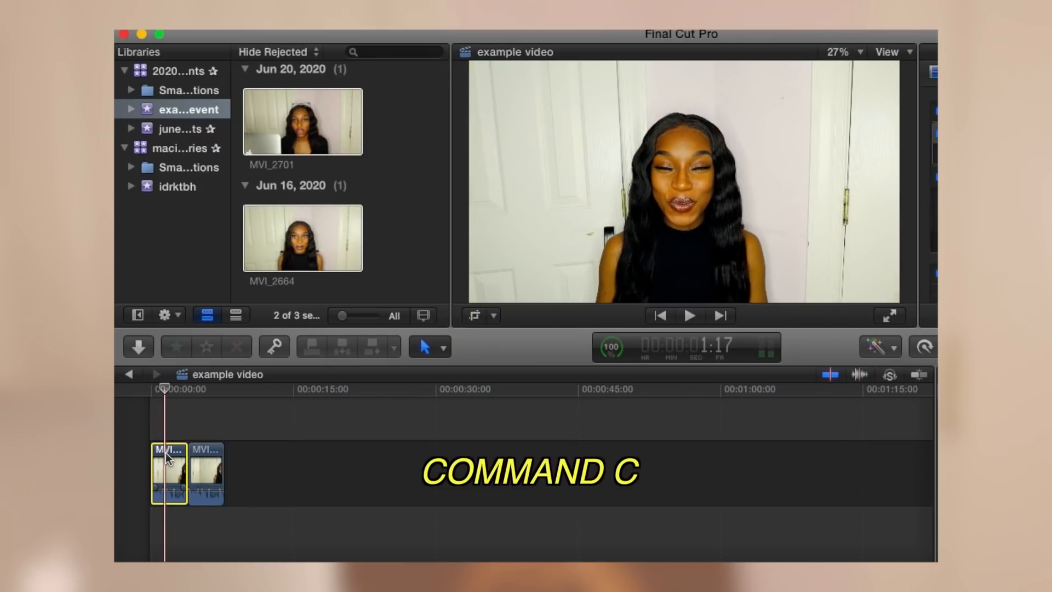
{"action": "left_click", "coordinate": [212, 433]}
{"action": "left_click", "coordinate": [211, 453]}
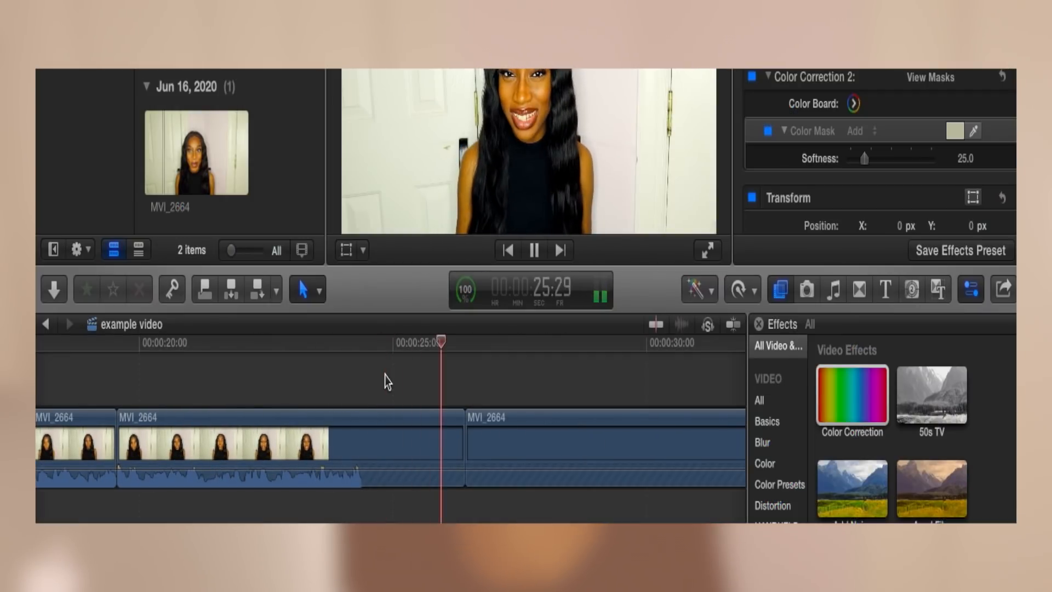
Step: Play through the timeline, splitting the MVI_2664 footage around unwanted sections and deleting them
{"action": "key", "text": "b"}
{"action": "left_click", "coordinate": [459, 440]}
{"action": "key", "text": "Delete"}
{"action": "key", "text": "space"}
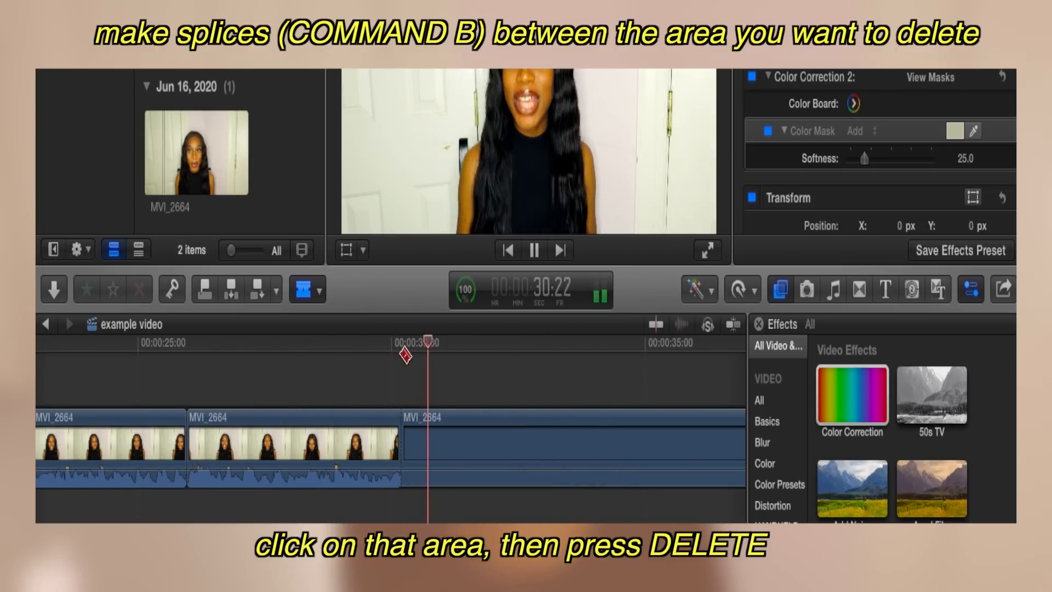
{"action": "key", "text": "Delete"}
{"action": "scroll", "coordinate": [407, 436], "scroll_direction": "right", "scroll_amount": 10}
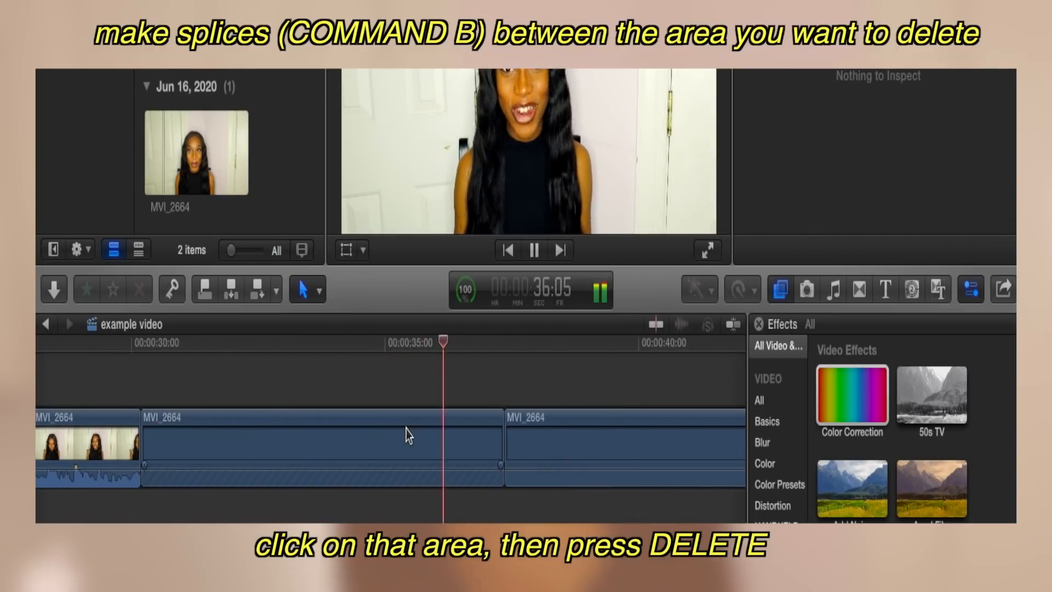
{"action": "scroll", "coordinate": [407, 435], "scroll_direction": "right", "scroll_amount": 5}
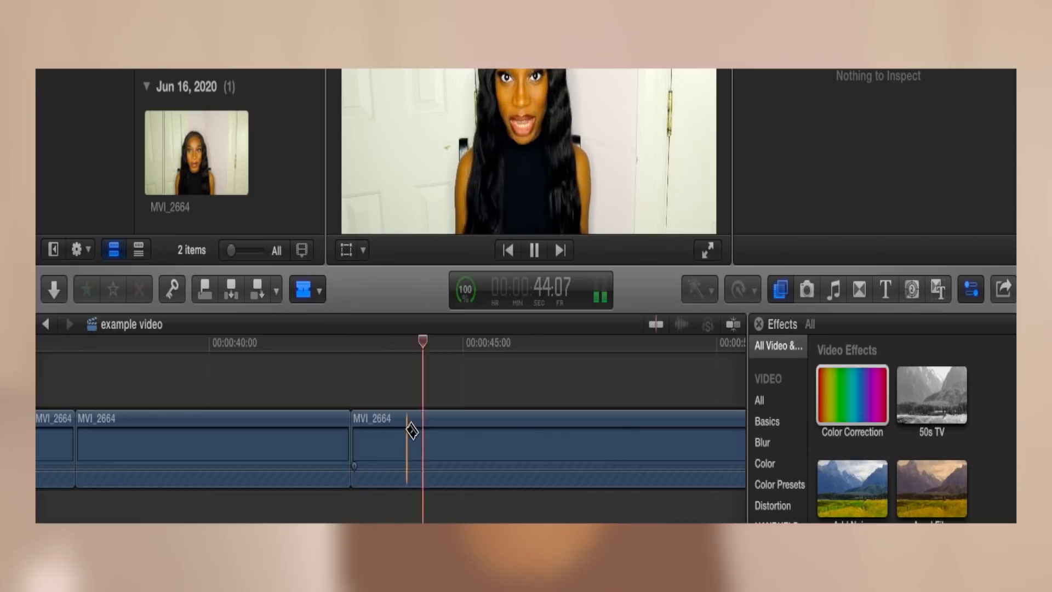
{"action": "scroll", "coordinate": [412, 431], "scroll_direction": "right", "scroll_amount": 6}
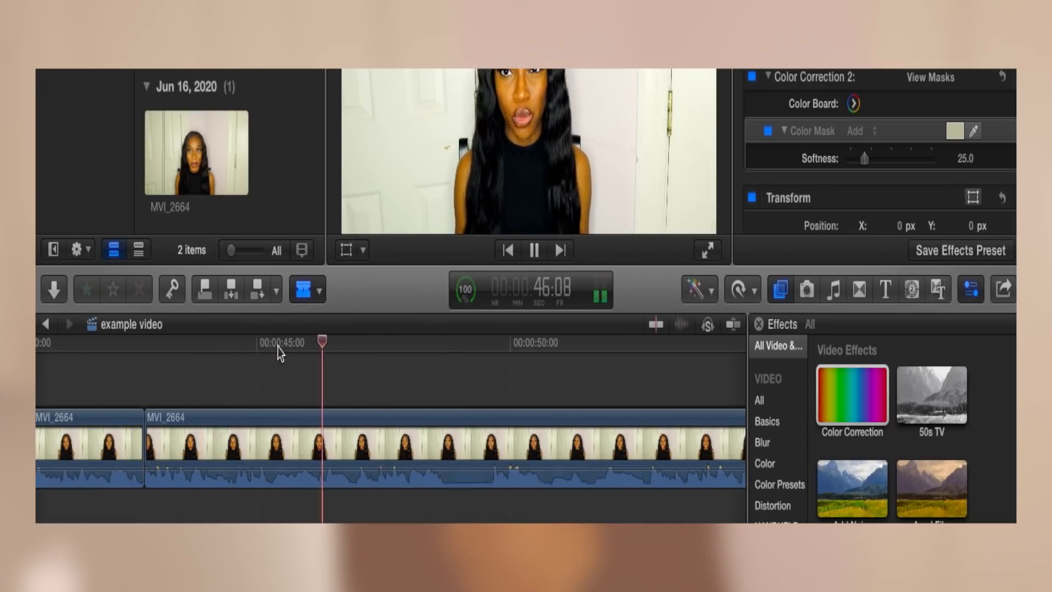